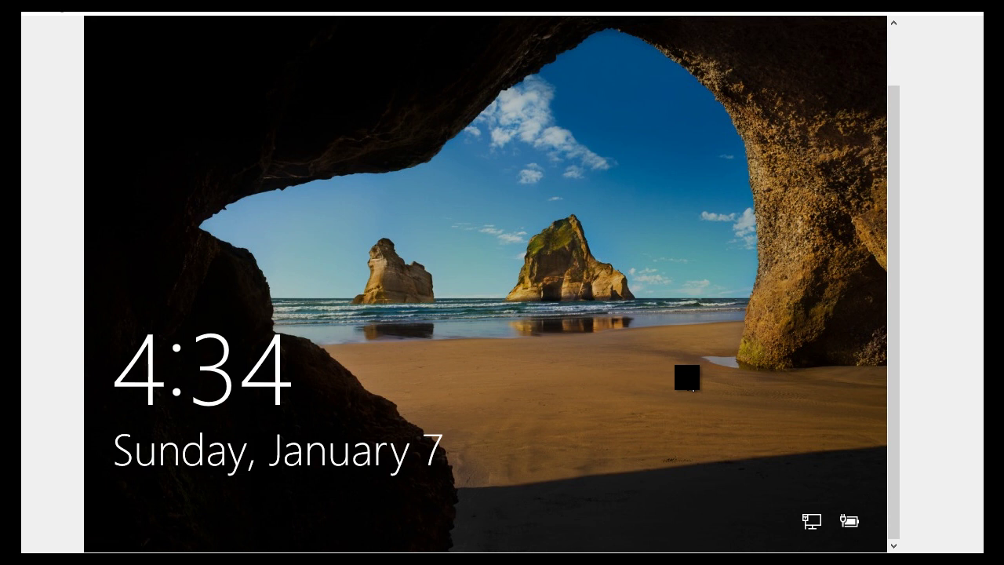
Step: Get past the lock screen and open the Accounts section of the Windows settings
click(686, 377)
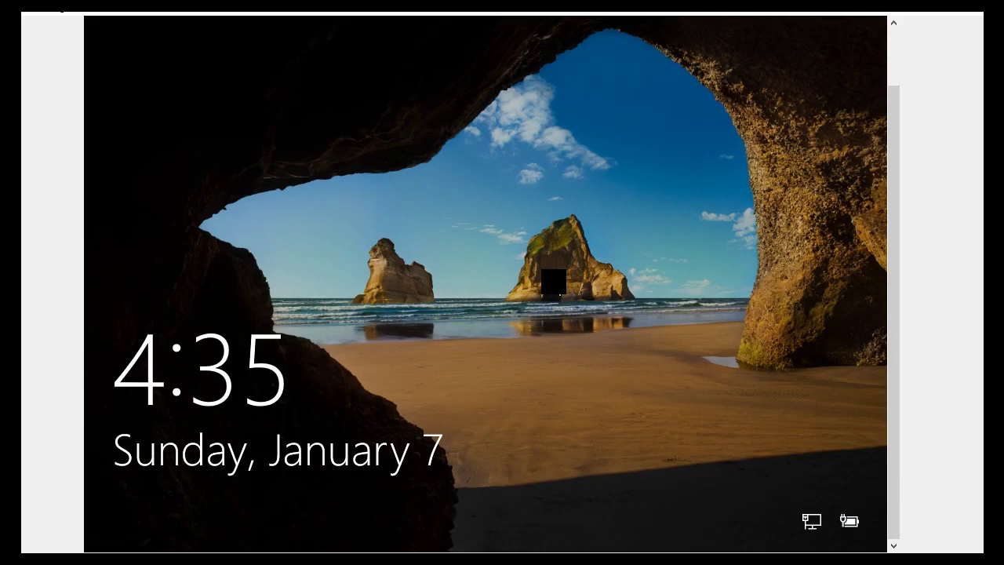
click(518, 323)
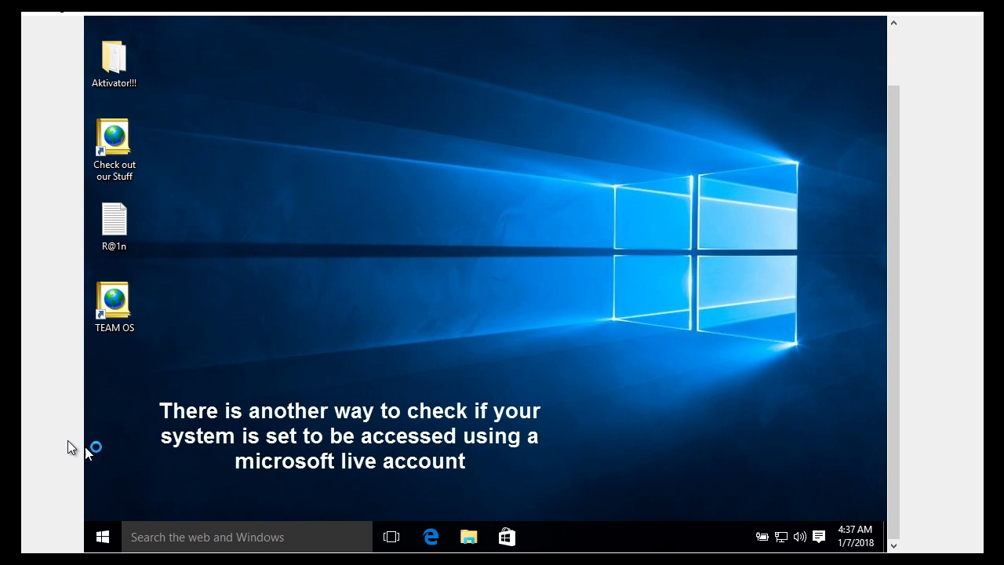
key(super)
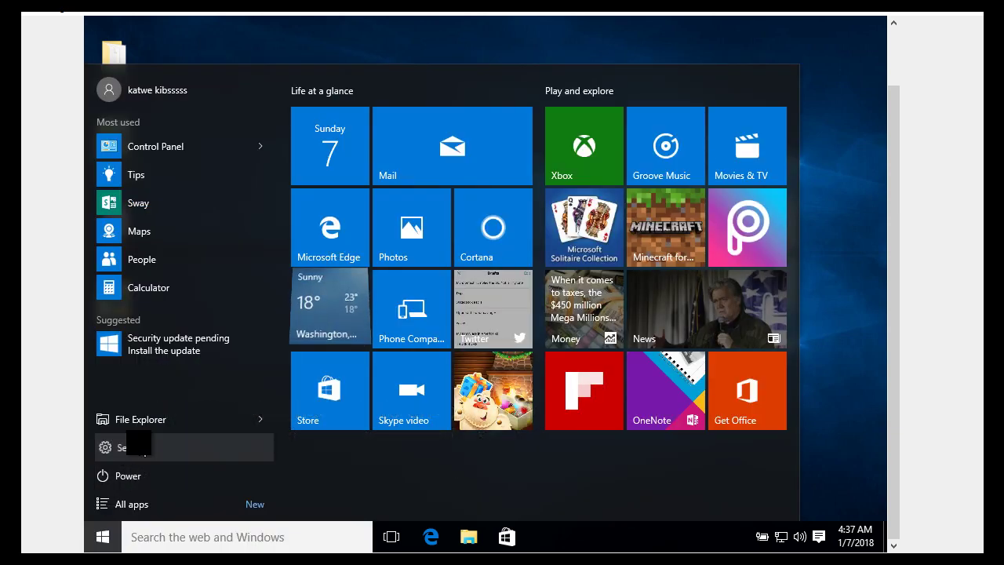
click(110, 447)
click(200, 310)
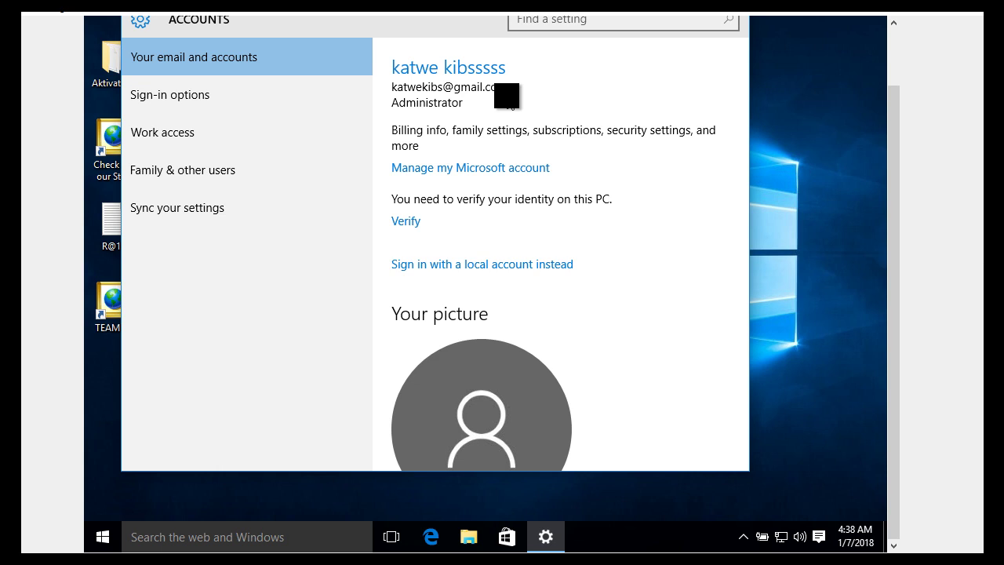
Step: Open the Microsoft account's online profile, remove the surplus letters from the last name and save the change
click(478, 168)
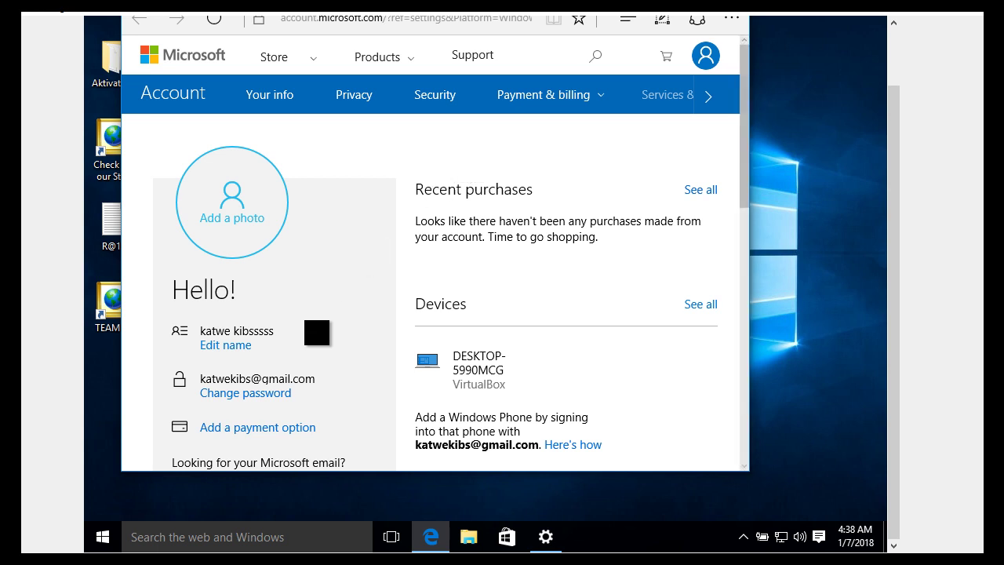
click(224, 347)
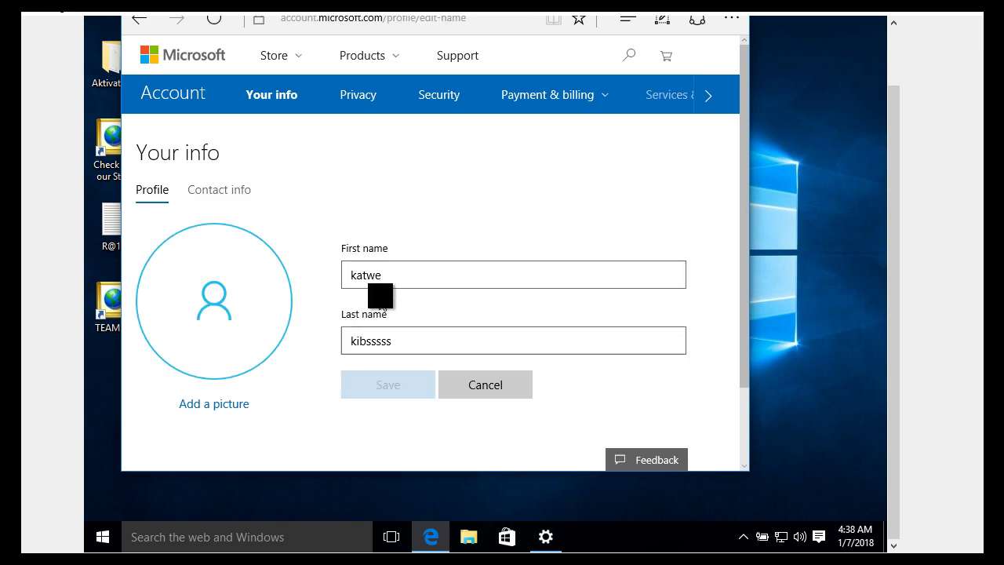
click(394, 340)
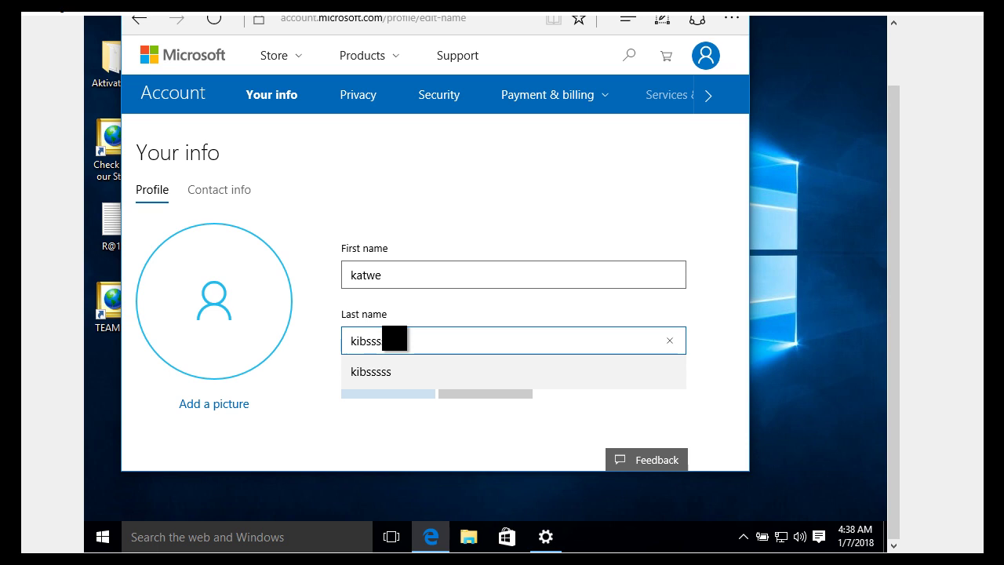
key(BackSpace)
key(BackSpace)
key(BackSpace)
key(BackSpace)
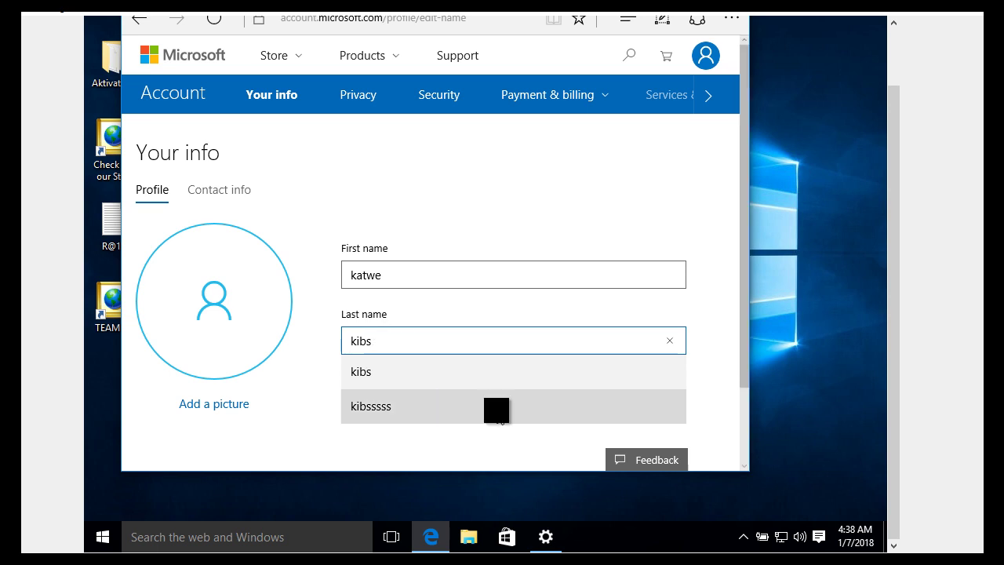
drag(704, 345, 390, 429)
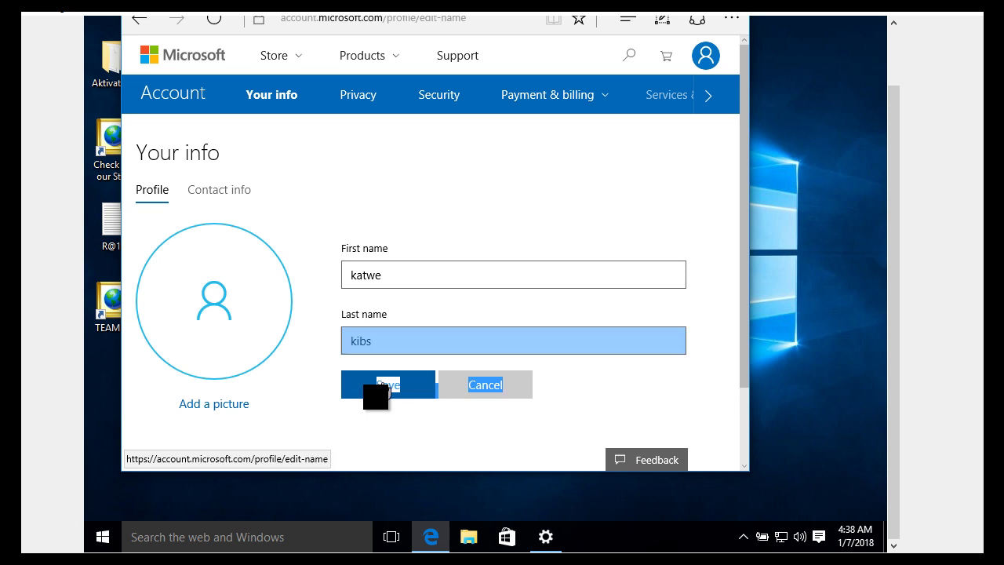
click(388, 428)
click(382, 385)
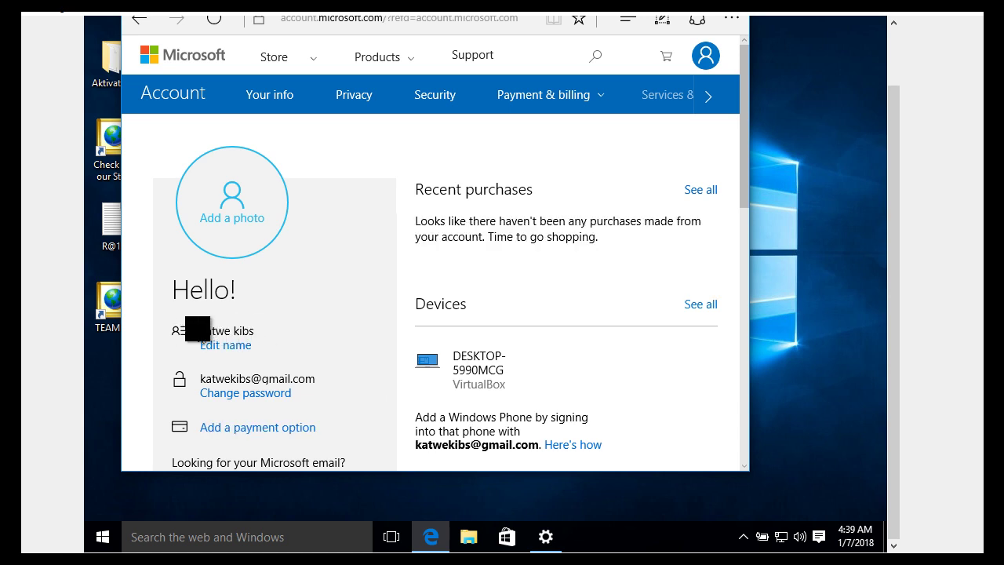
drag(200, 329, 250, 338)
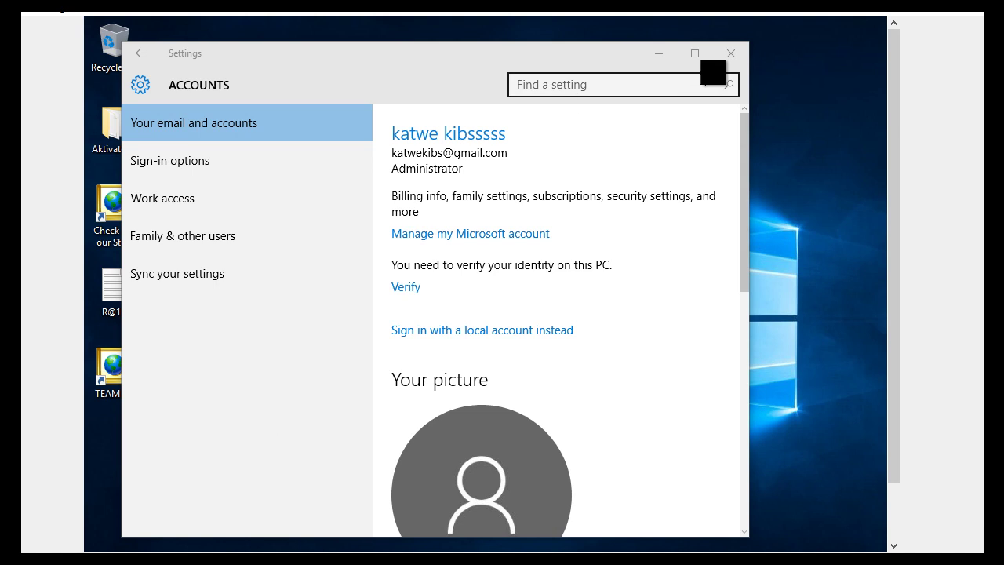
Step: Close the account settings, exit to the sign-in screen and restart the computer
click(727, 50)
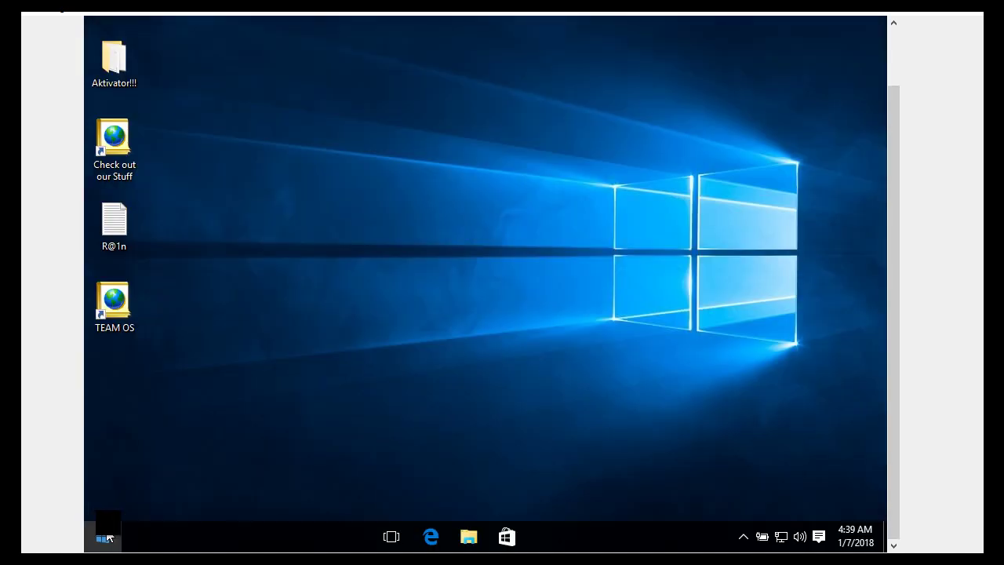
click(102, 537)
click(180, 92)
click(149, 177)
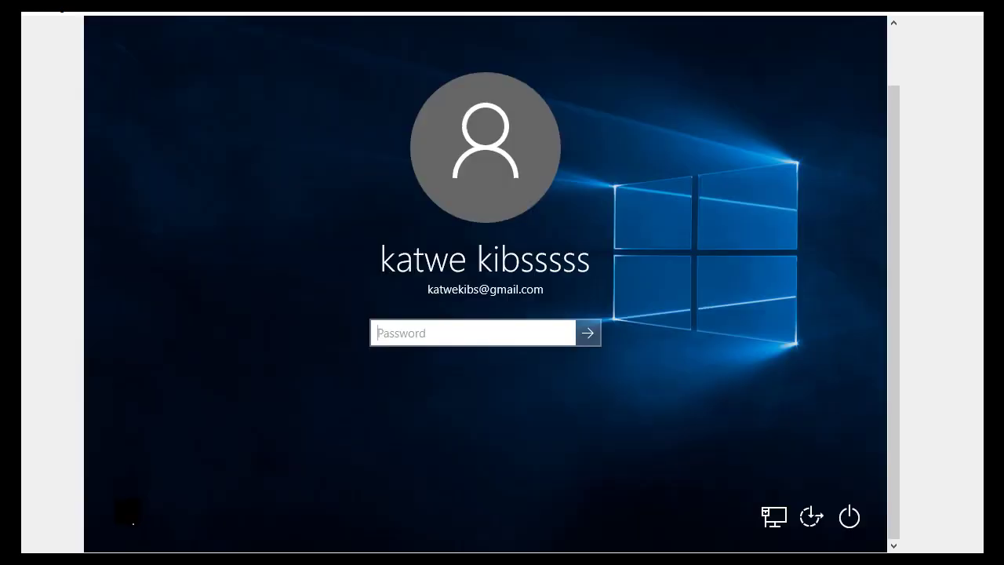
click(852, 519)
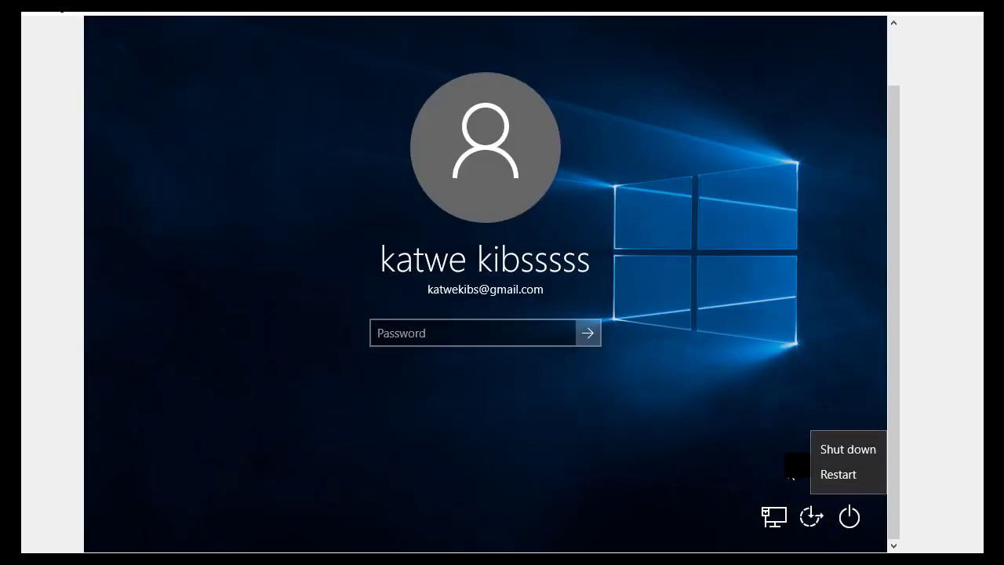
click(833, 473)
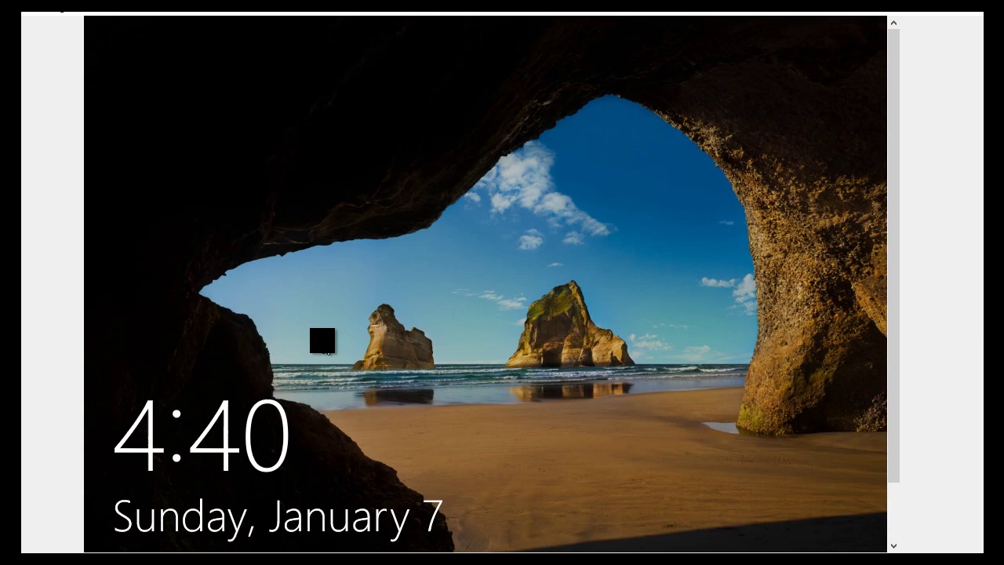
Step: Dismiss the lock screen and sign in to Windows with the Microsoft account password
click(398, 353)
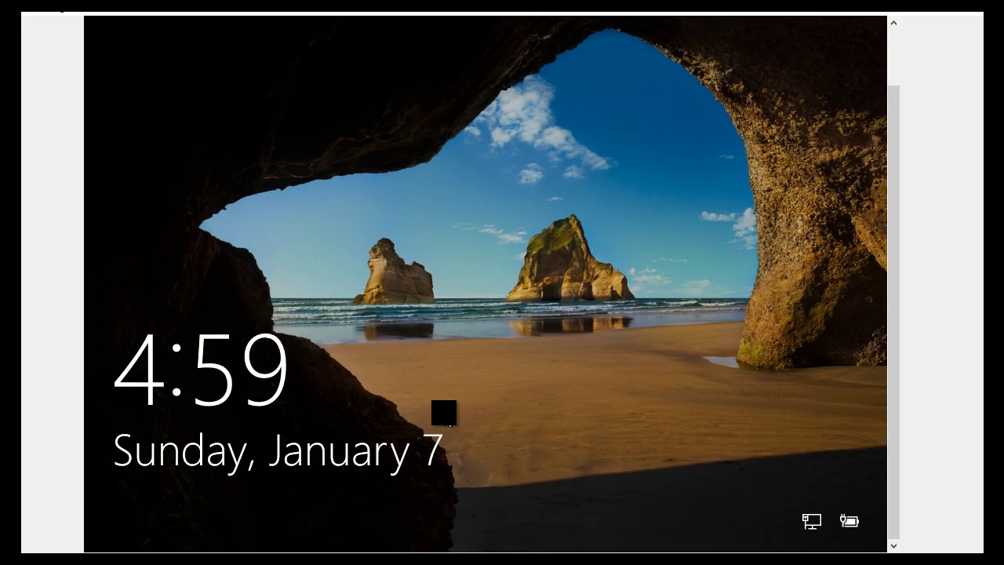
click(444, 413)
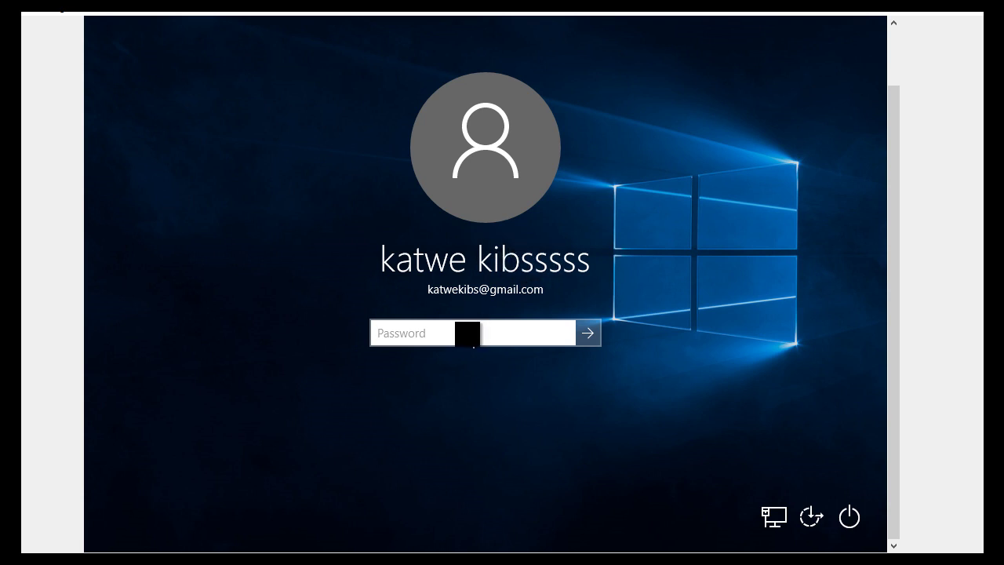
text(****)
key(Return)
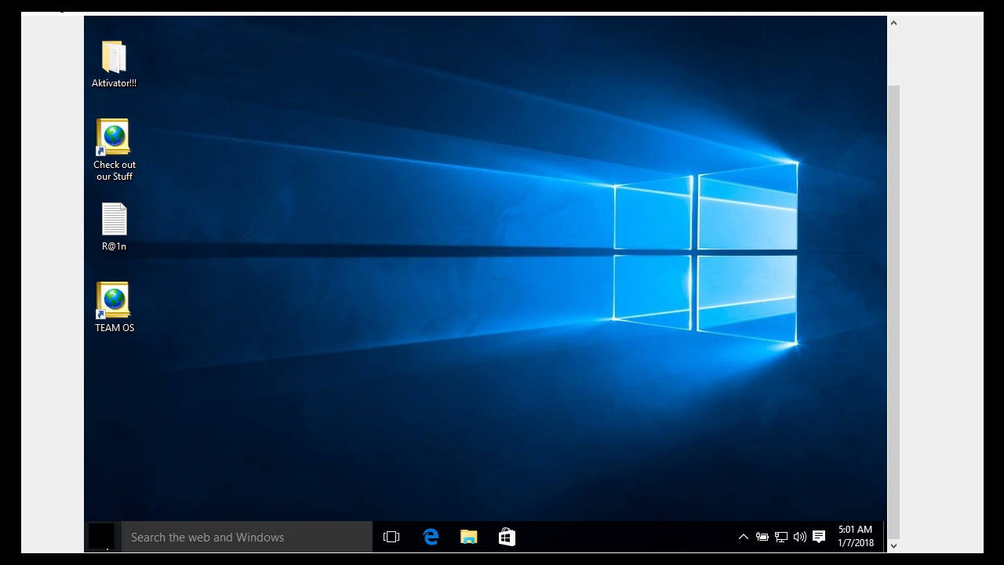
Step: Start switching to a local account from the account settings and verify the current account password
click(102, 536)
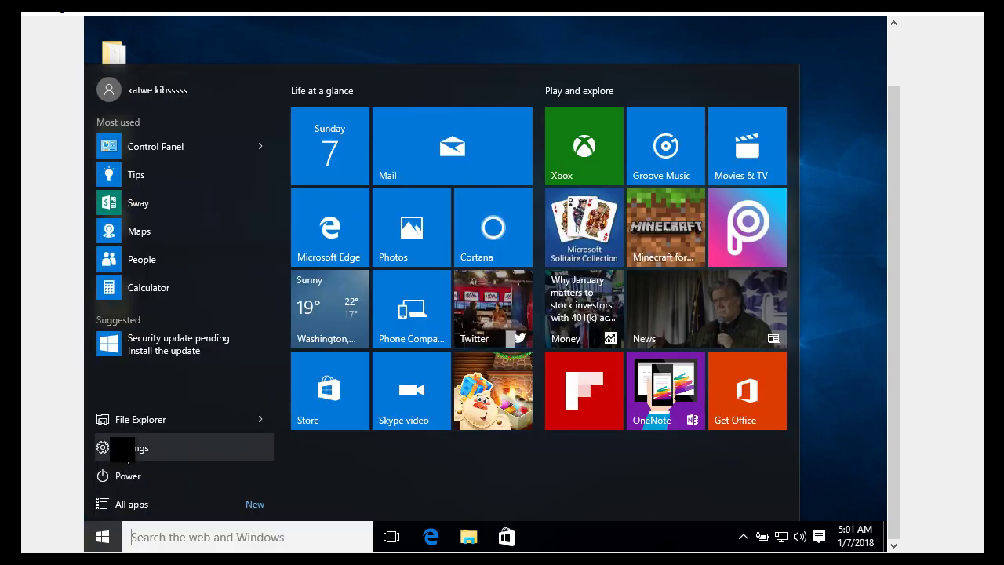
click(122, 448)
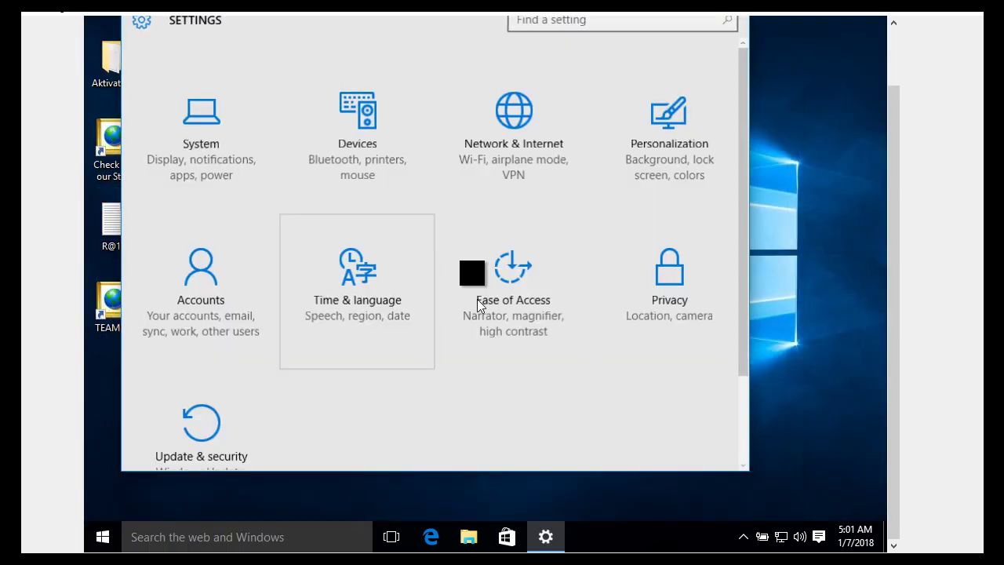
click(198, 284)
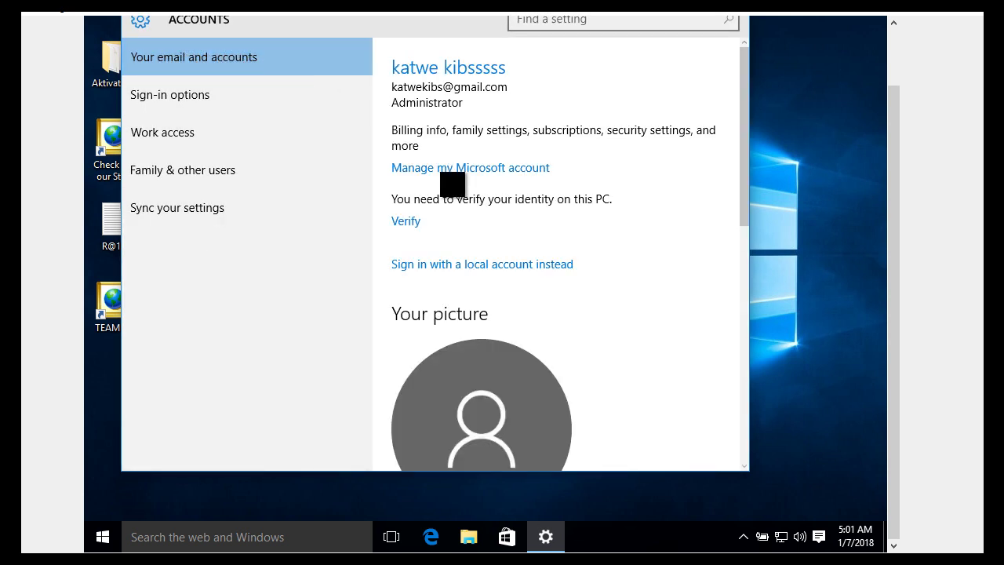
click(453, 266)
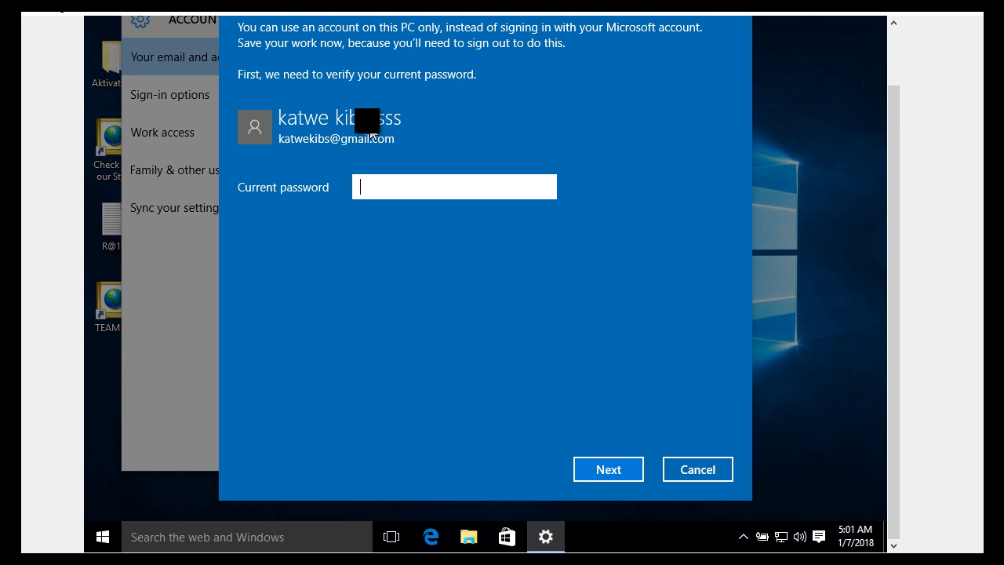
text(••••••••••)
key(Return)
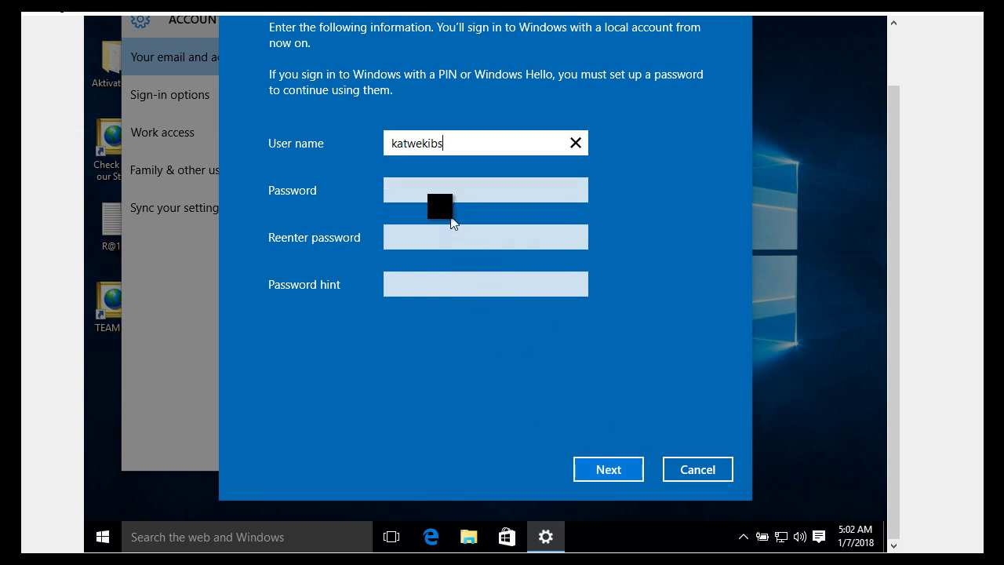
Step: Create the local account with the prefilled user name and no password, signing out and back in with it
click(605, 471)
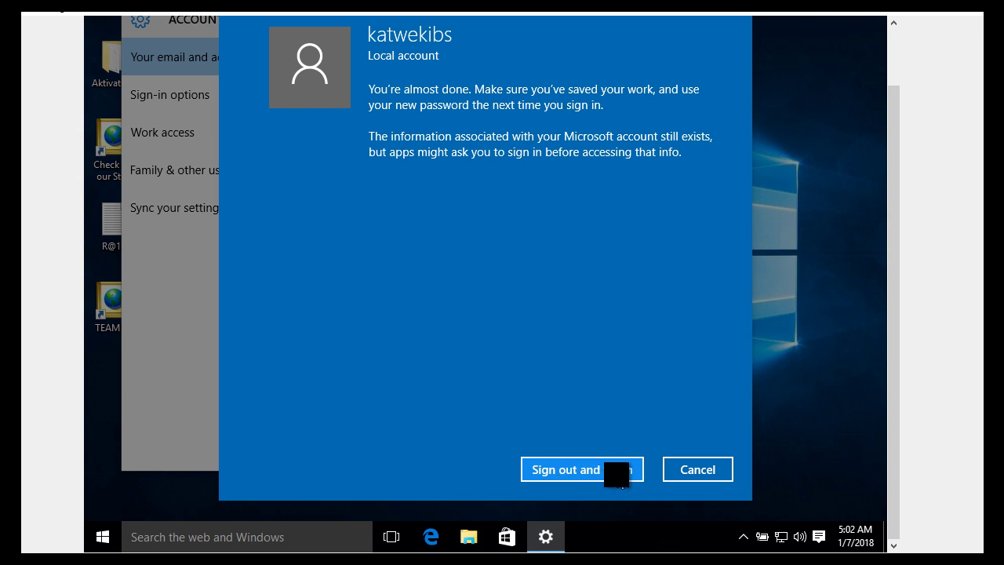
click(617, 474)
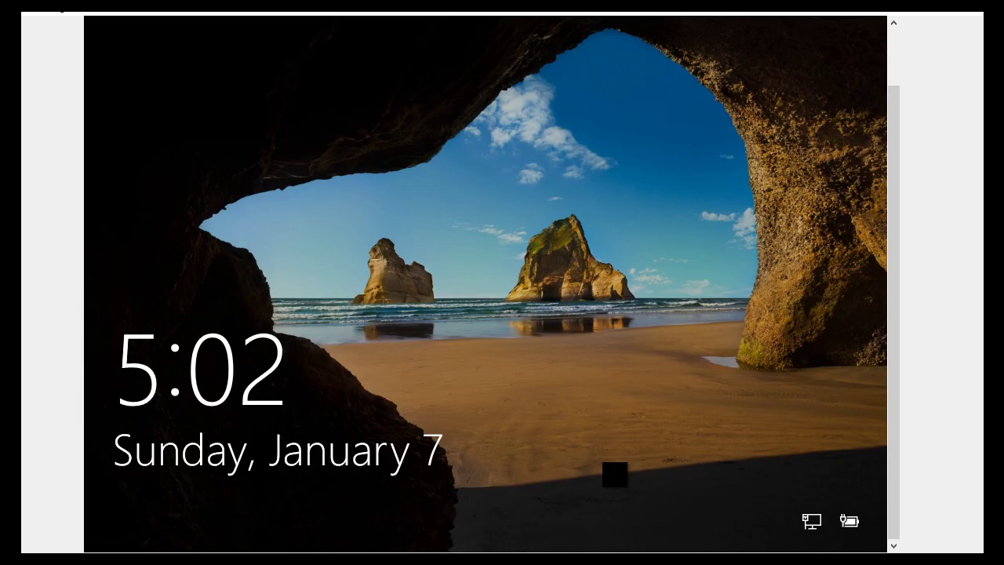
click(613, 473)
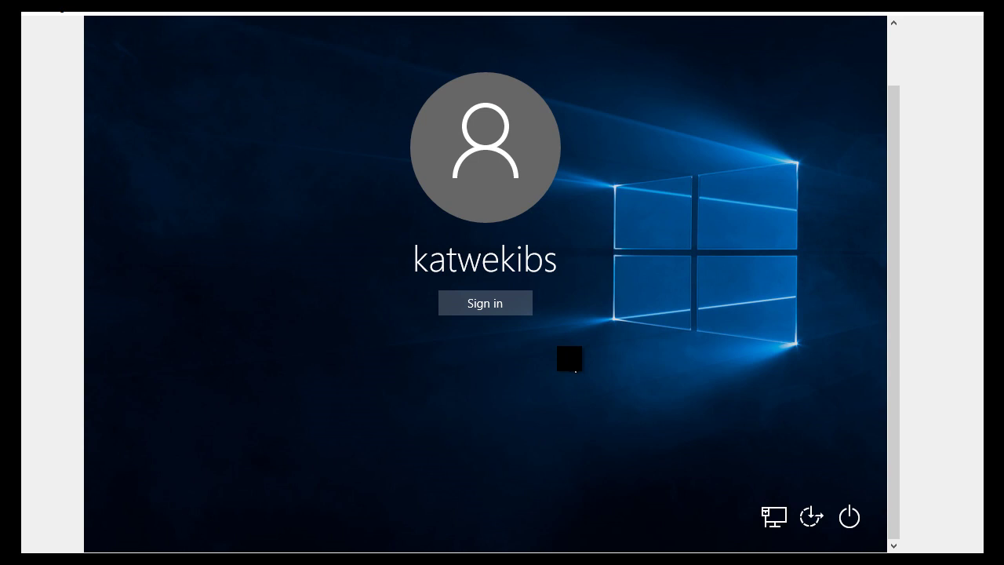
click(466, 298)
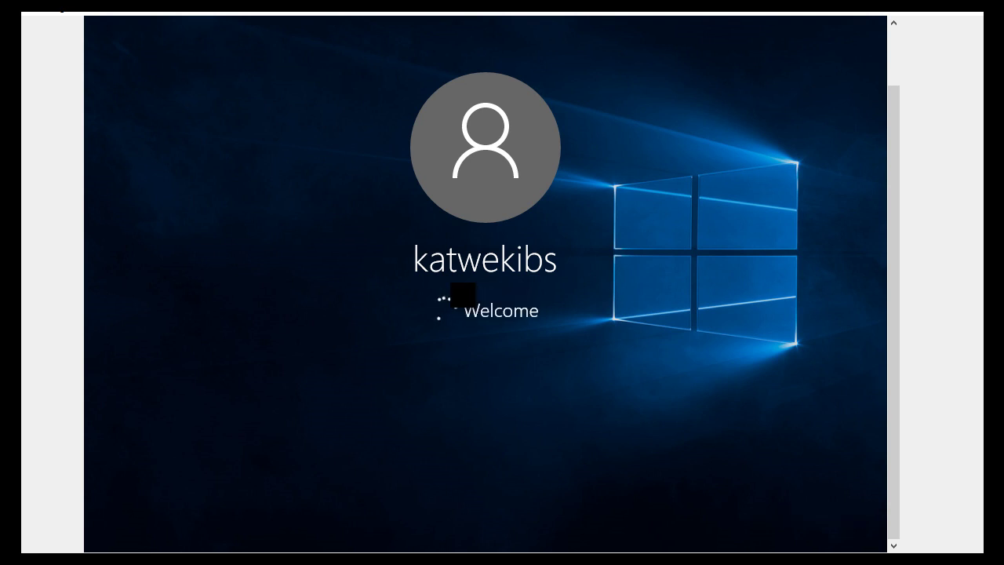
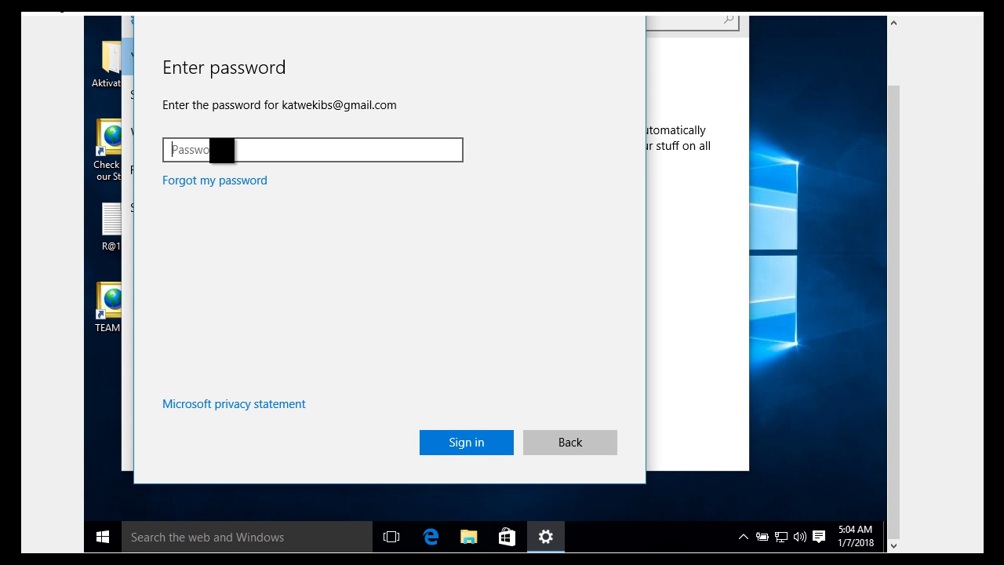
Step: Reconnect the Microsoft account by entering its password, leaving the current Windows password blank and skipping Windows Hello setup
text(******)
key(Return)
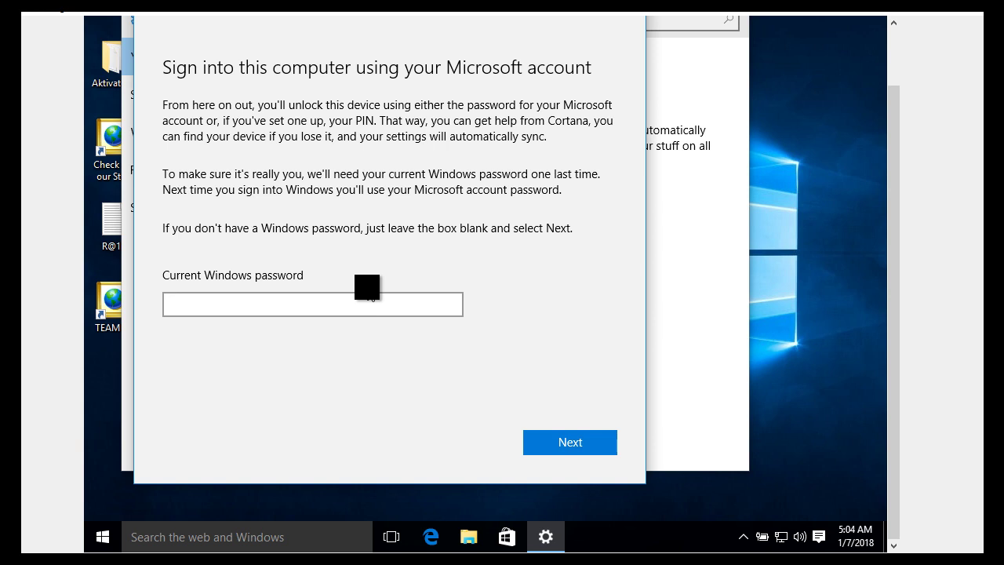
click(553, 442)
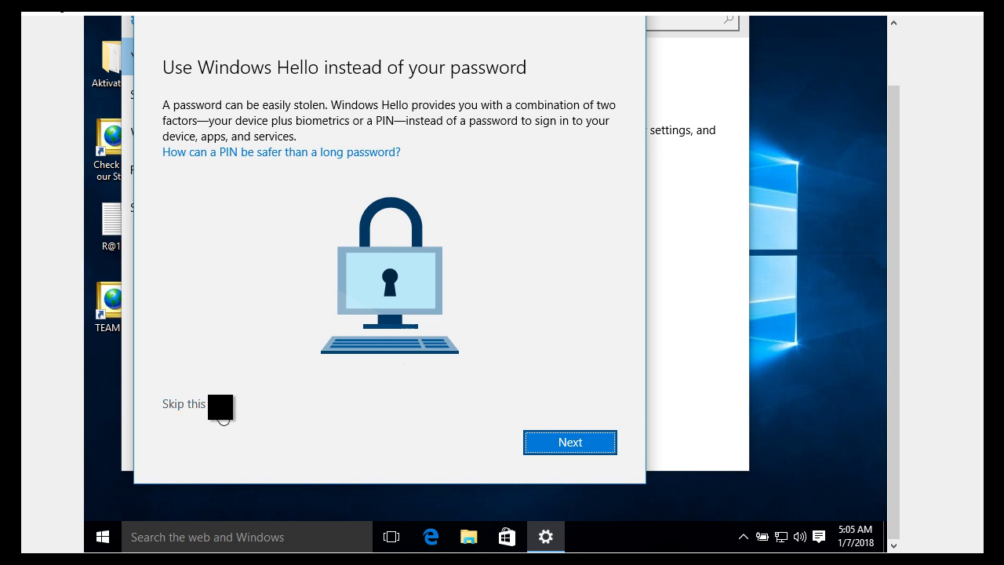
click(224, 405)
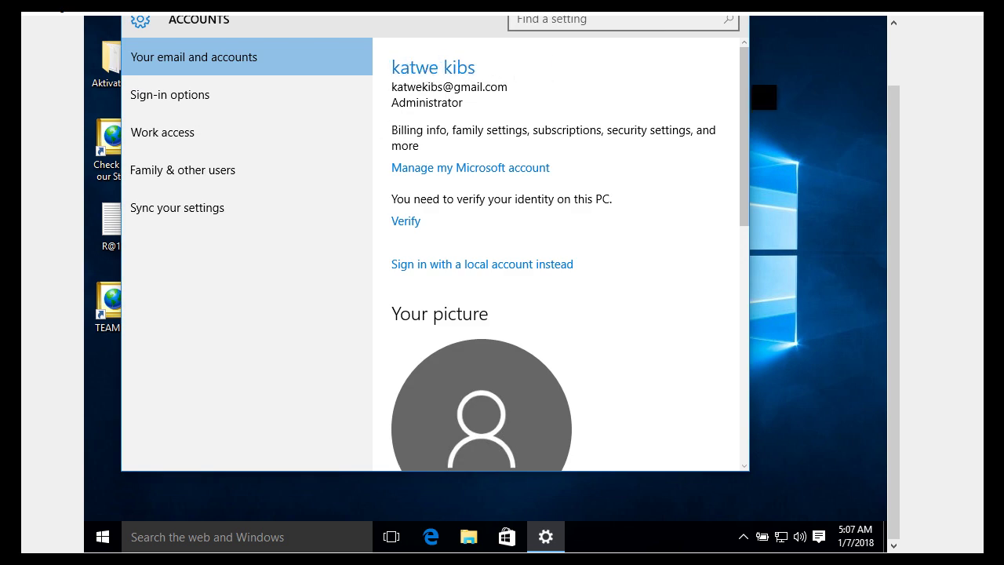
drag(893, 172, 891, 109)
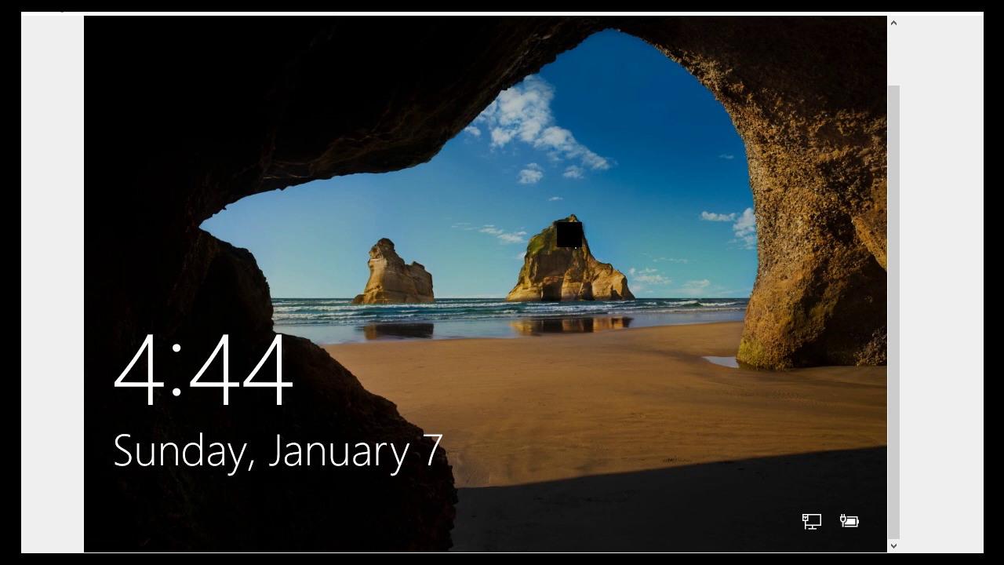
Step: Sign in to Windows with the local account and check the account type in the account settings
click(545, 271)
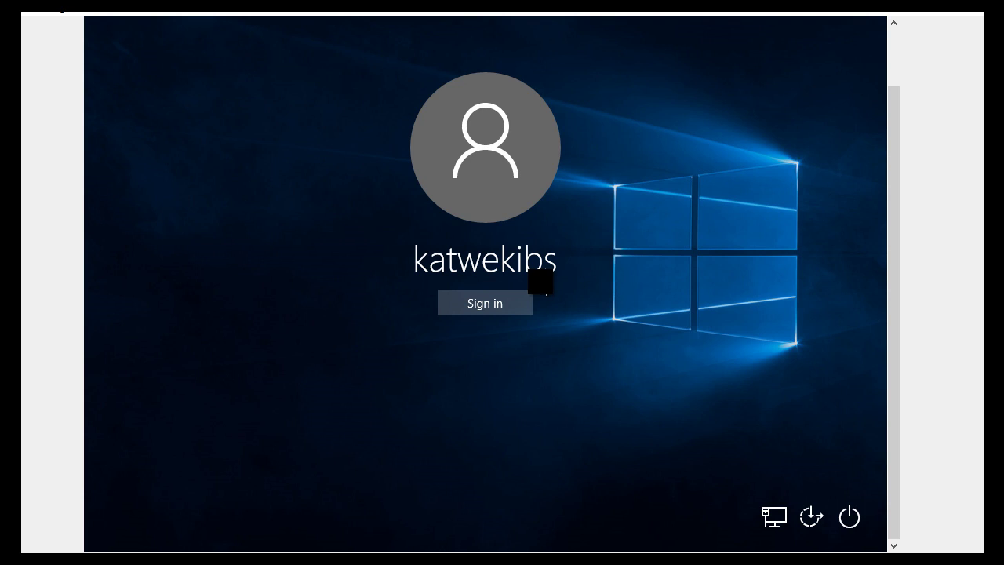
click(465, 304)
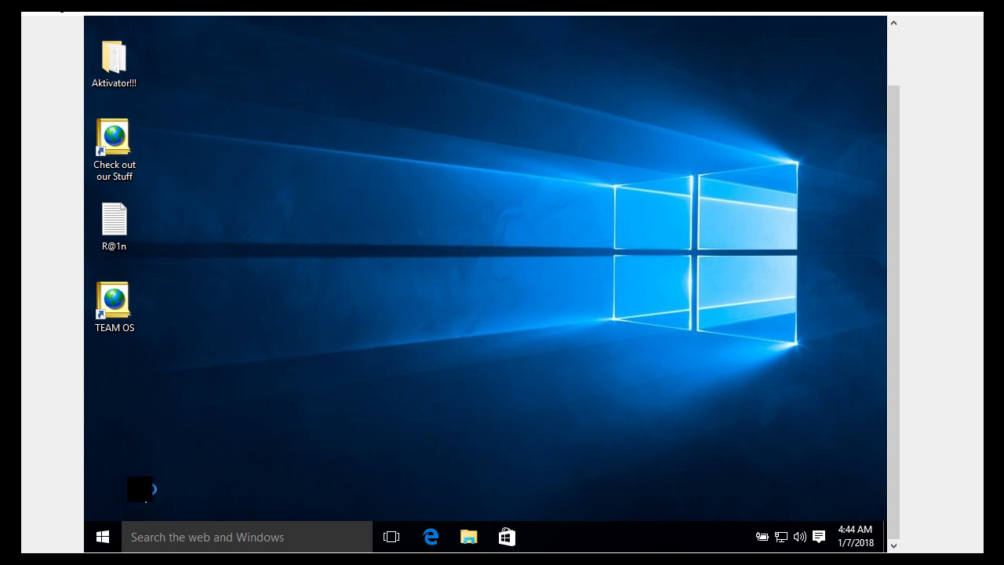
click(103, 537)
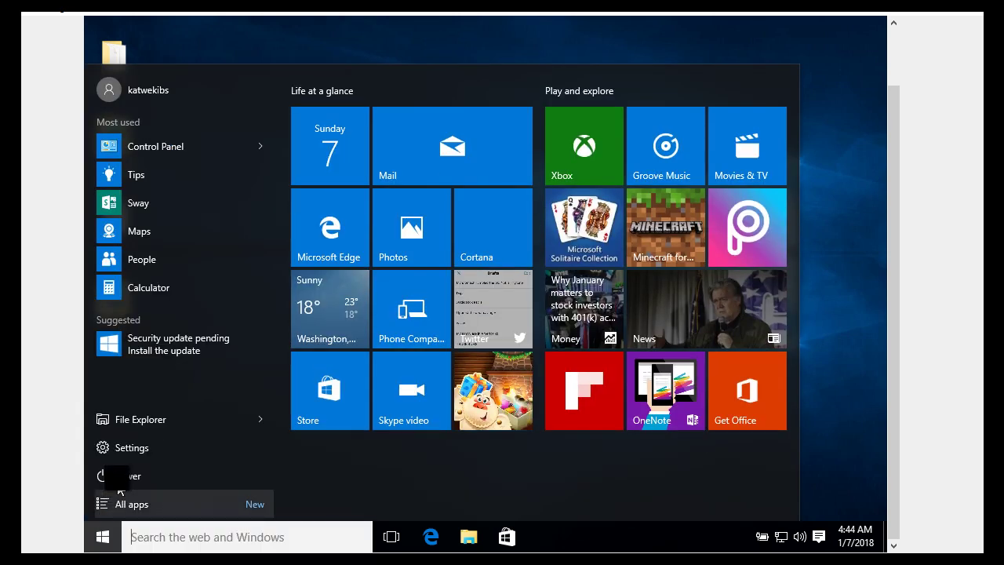
click(130, 449)
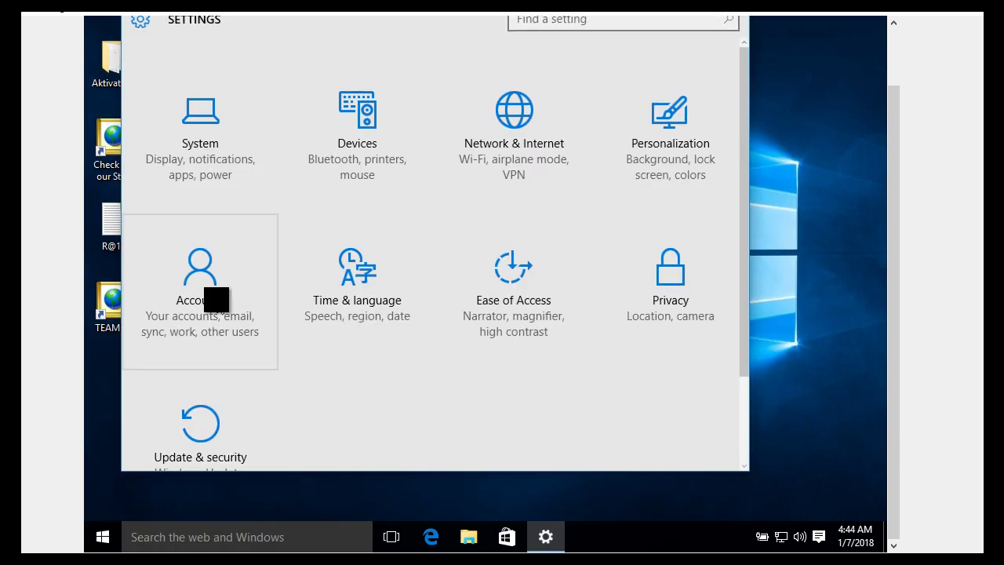
click(215, 299)
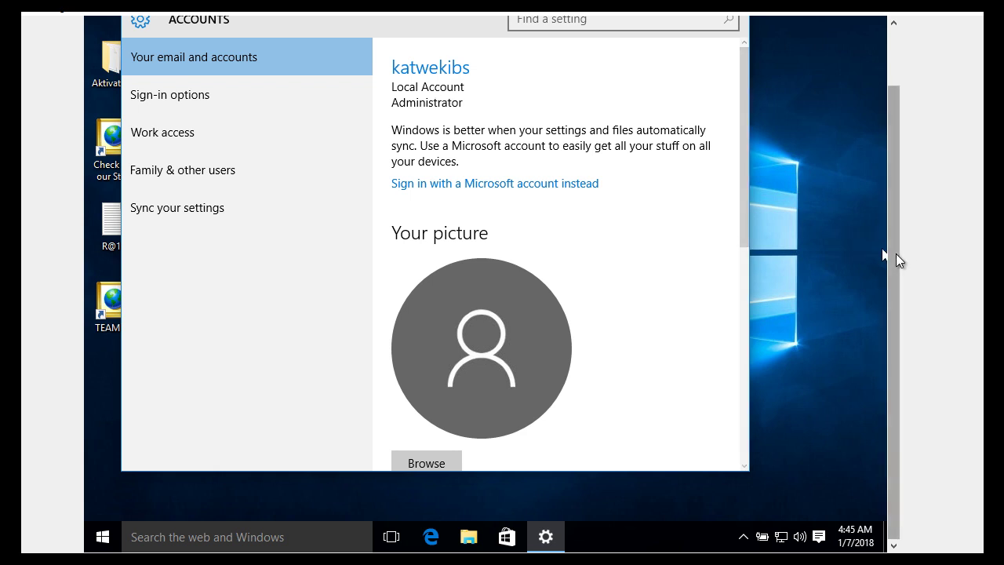
drag(898, 251, 895, 185)
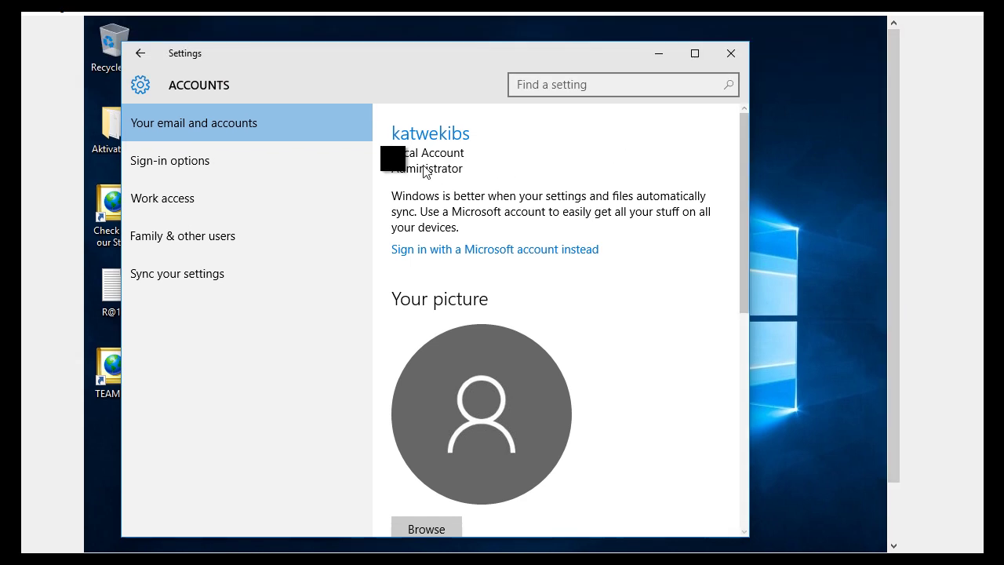
click(730, 52)
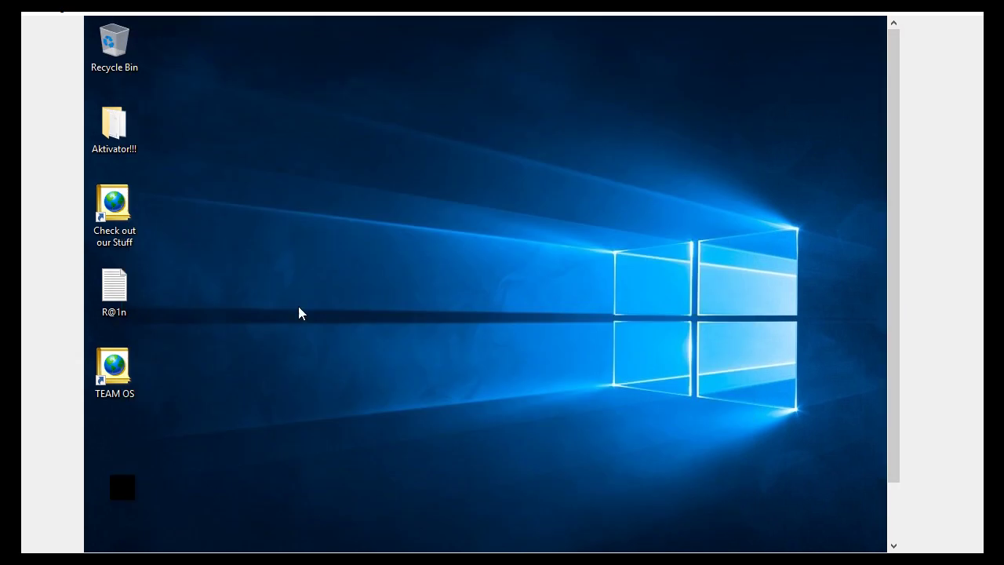
Step: Search for Control Panel and open the page for making changes to the user account
scroll(313, 382, down, 2)
click(240, 537)
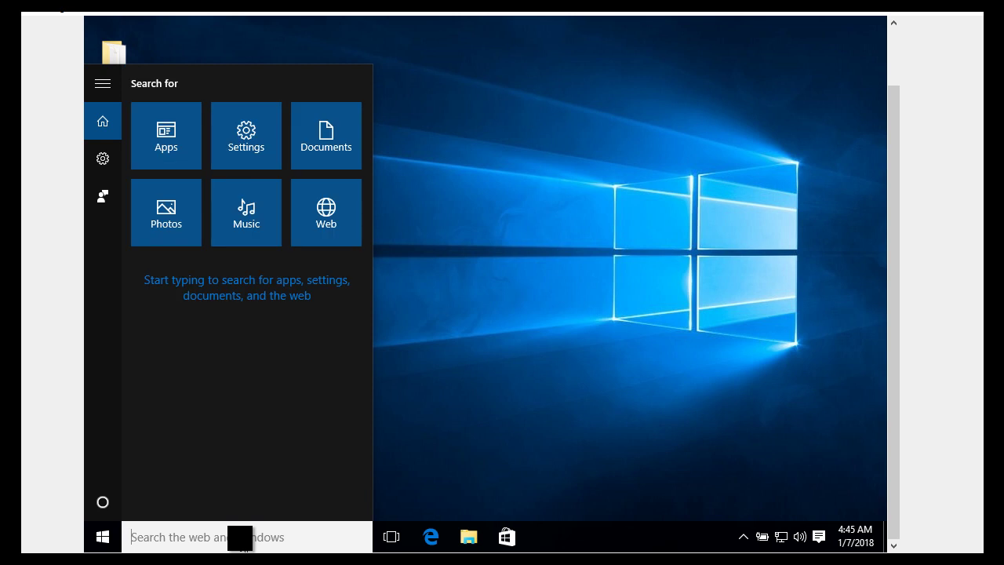
text(controlp)
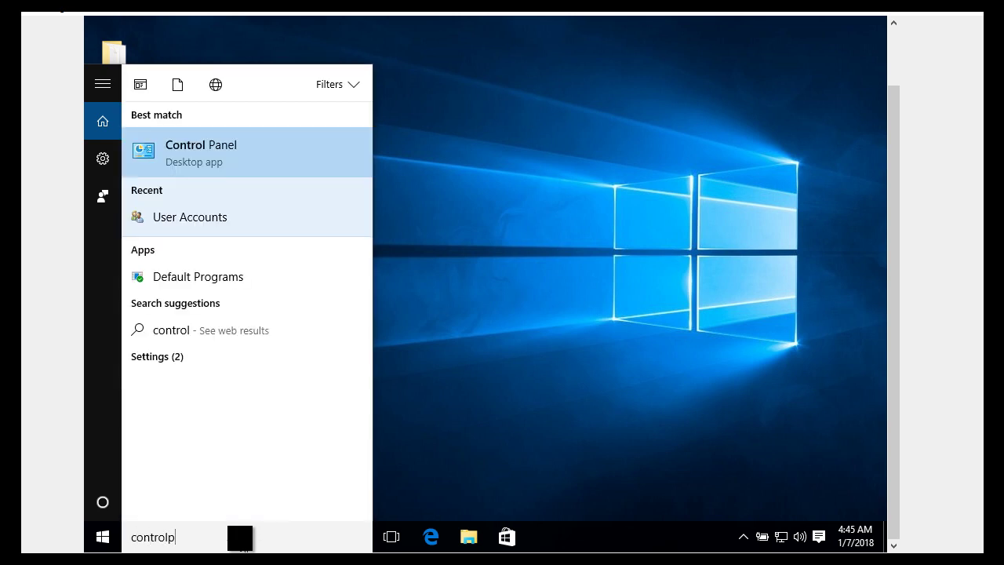
click(239, 157)
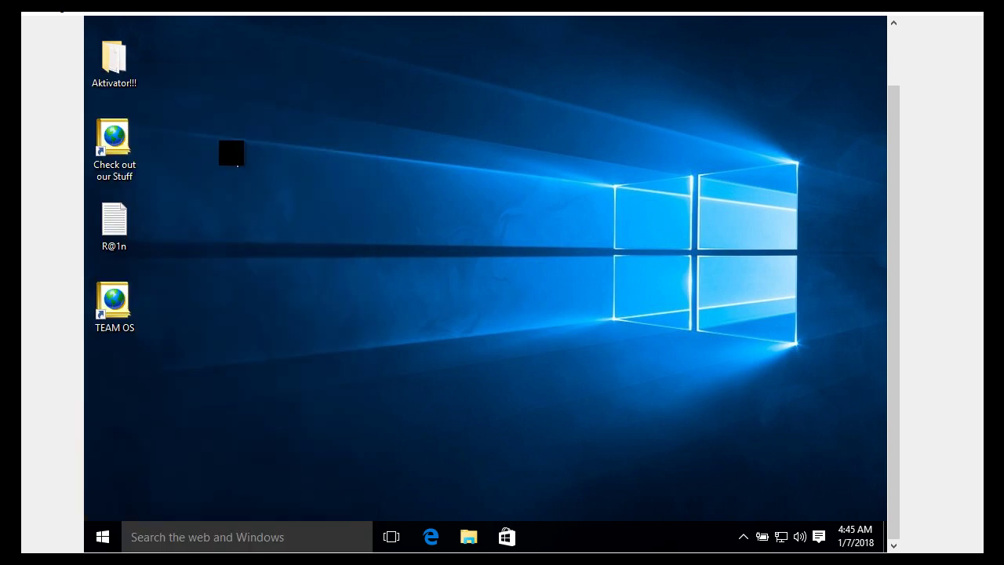
click(581, 129)
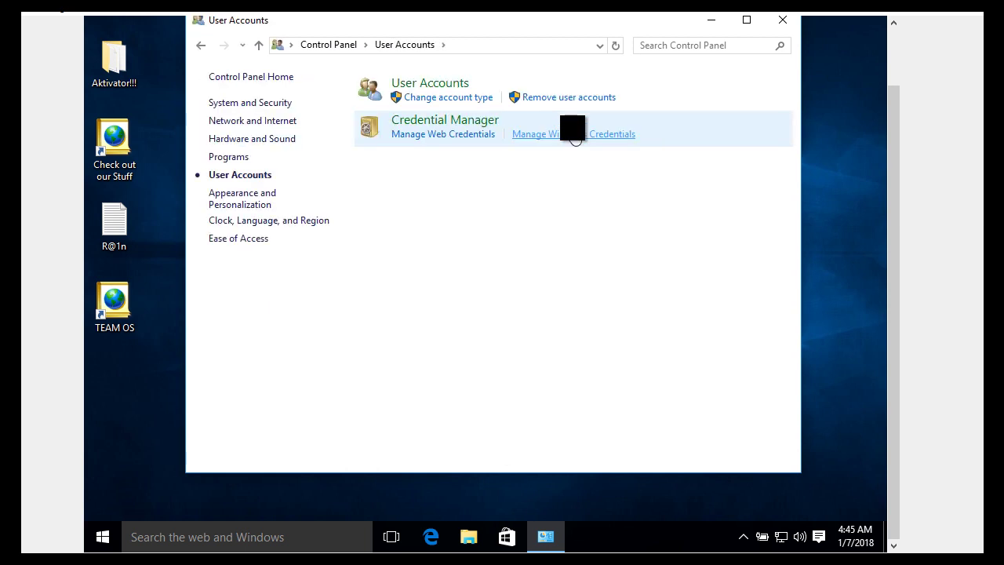
click(429, 84)
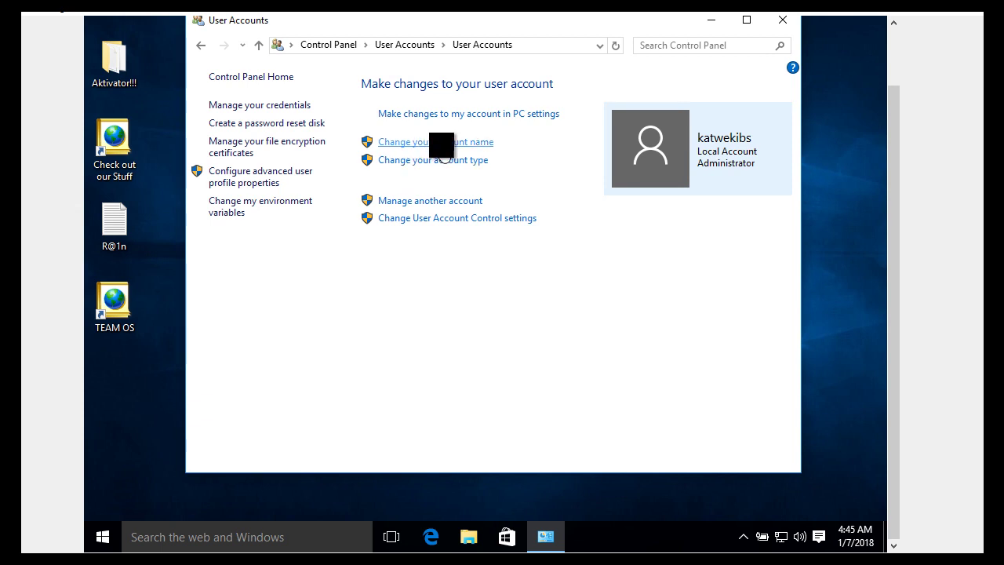
Step: Change the local account's name to "katwe"
click(444, 142)
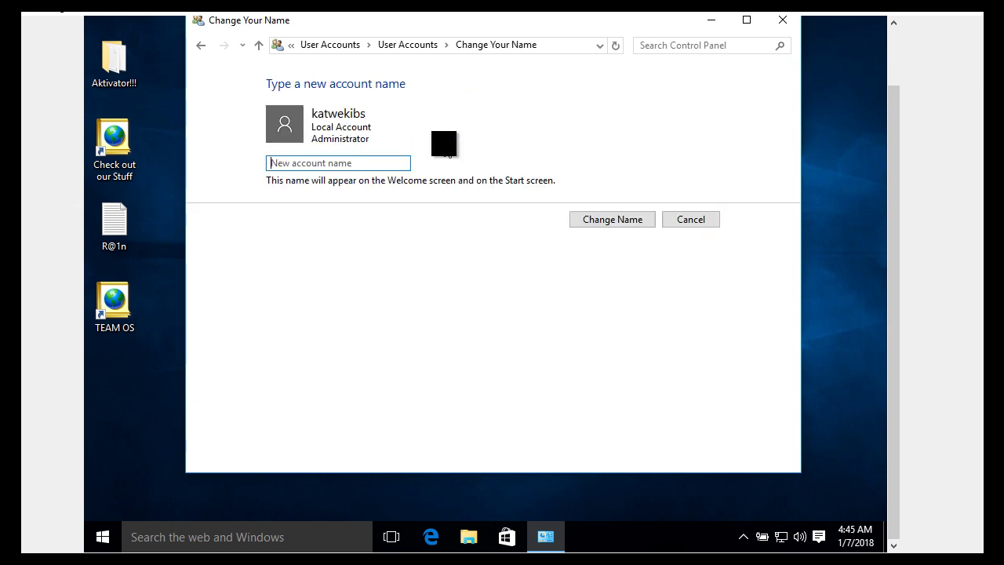
click(357, 161)
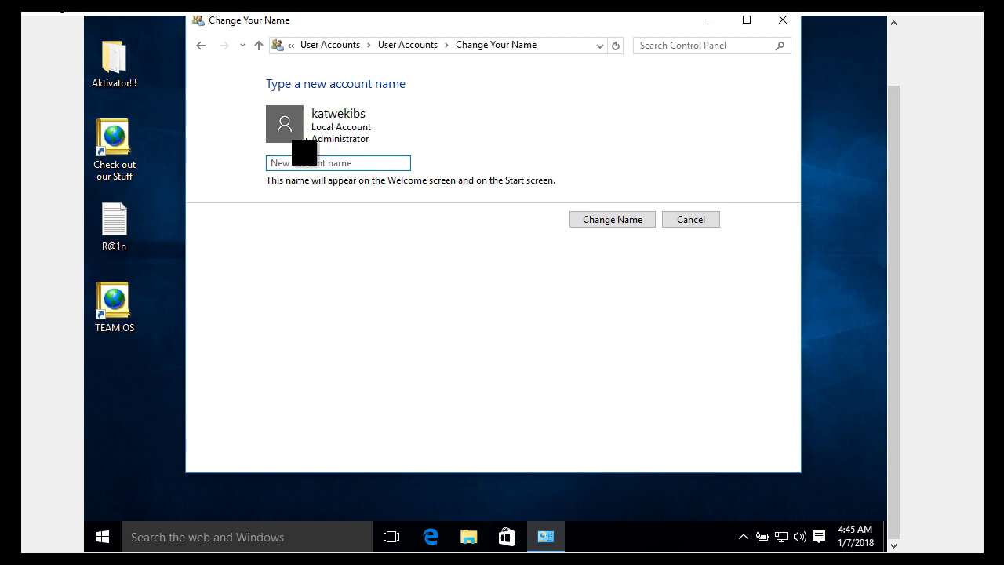
text(katw)
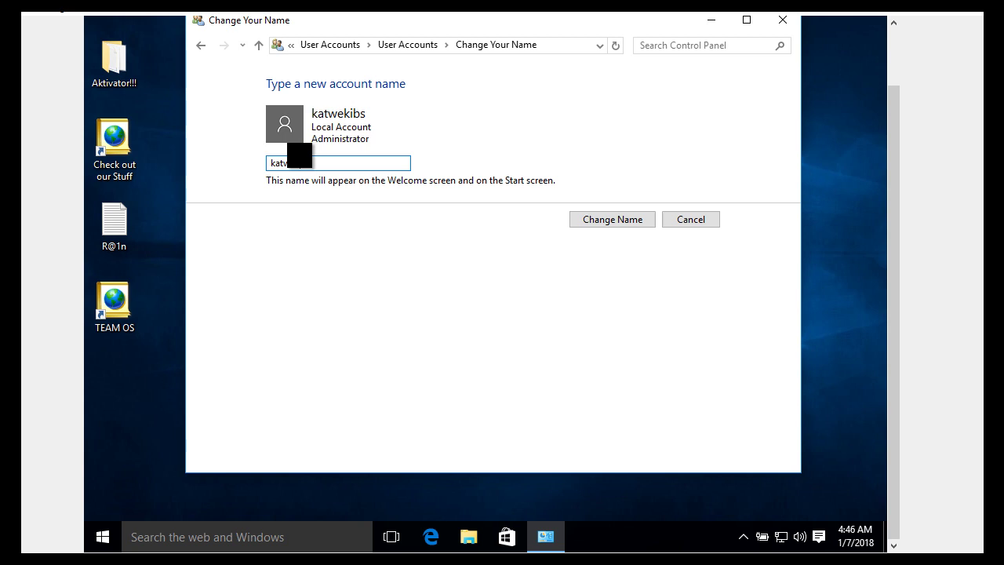
text(e)
click(631, 219)
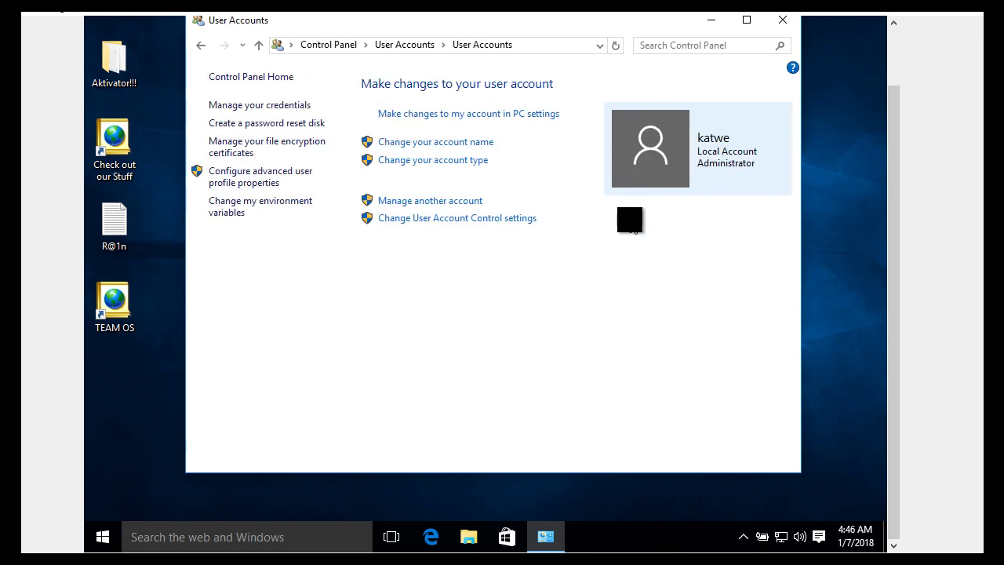
Step: Close the user account window and sign out of Windows
click(783, 20)
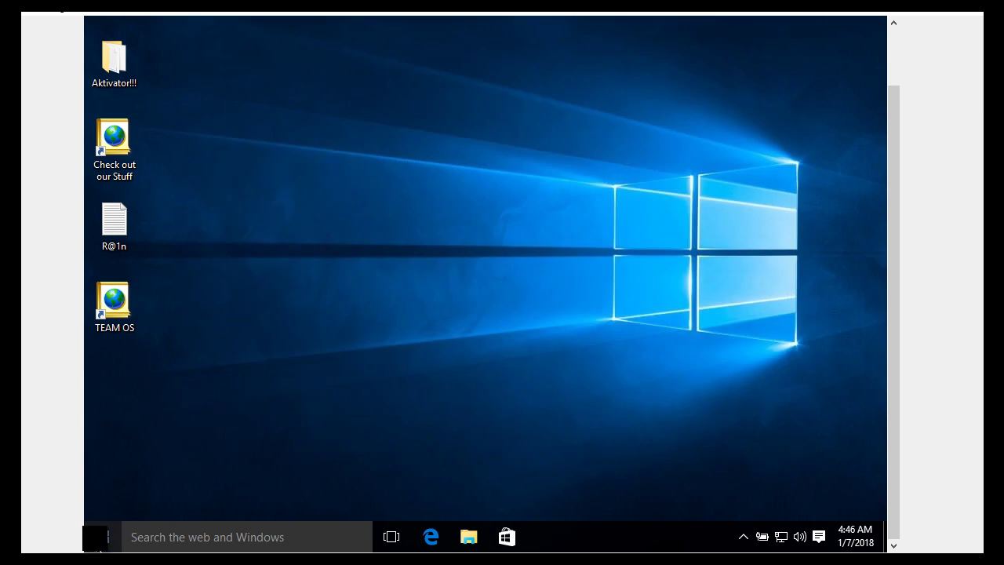
click(102, 537)
click(118, 90)
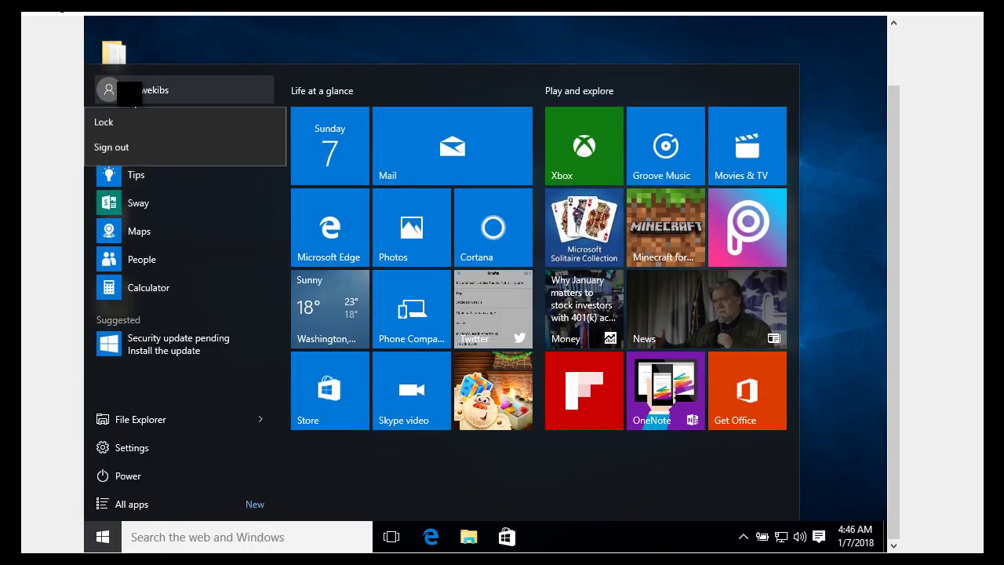
click(157, 150)
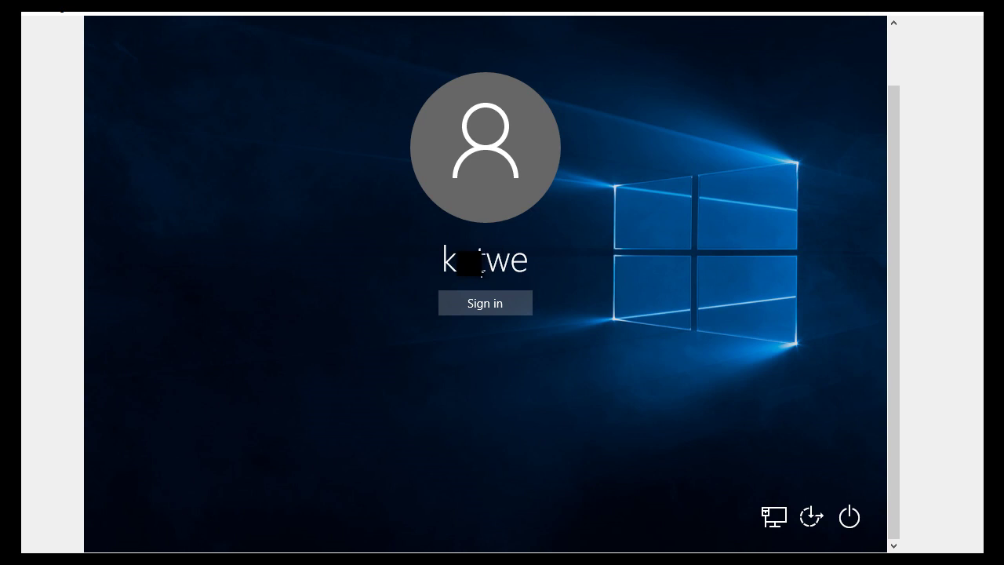